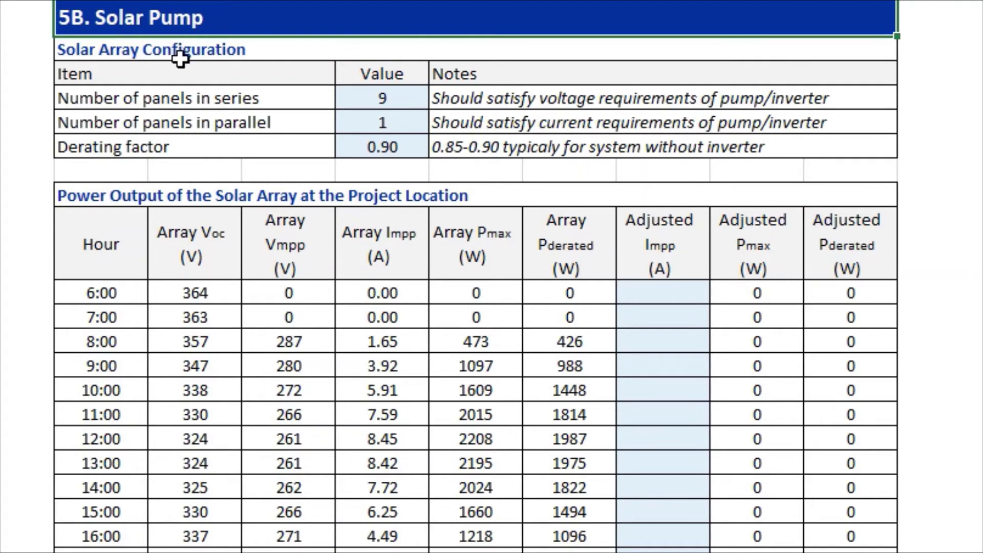
click(184, 50)
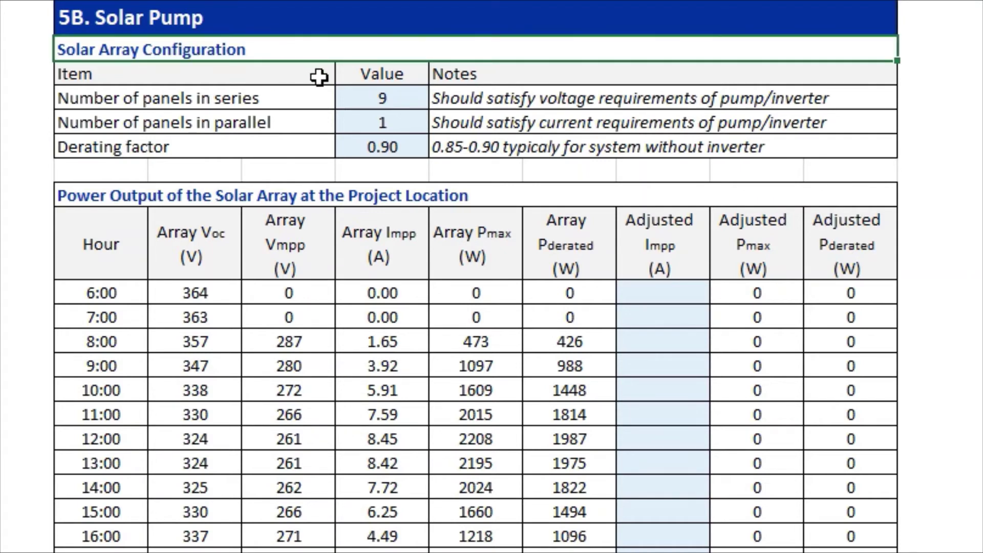
click(299, 99)
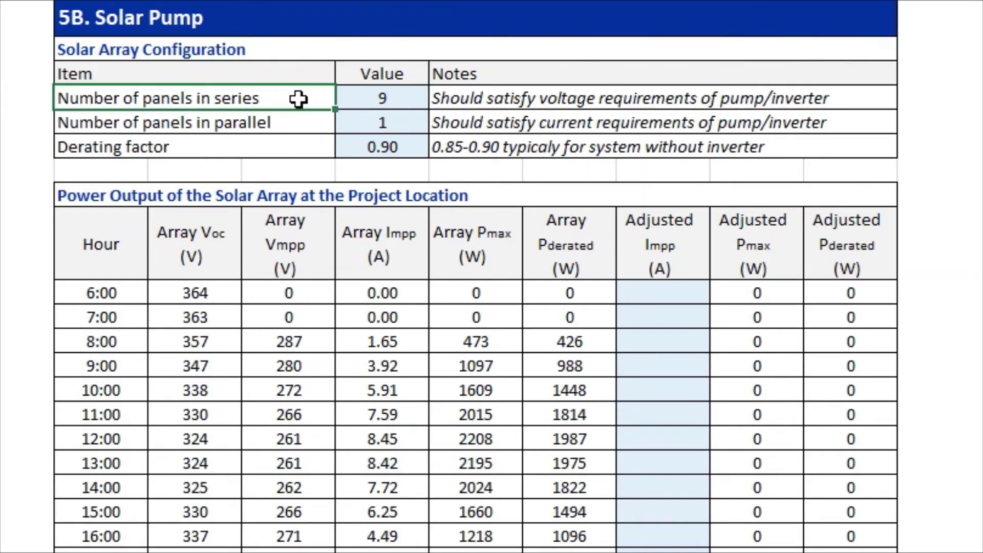
click(294, 122)
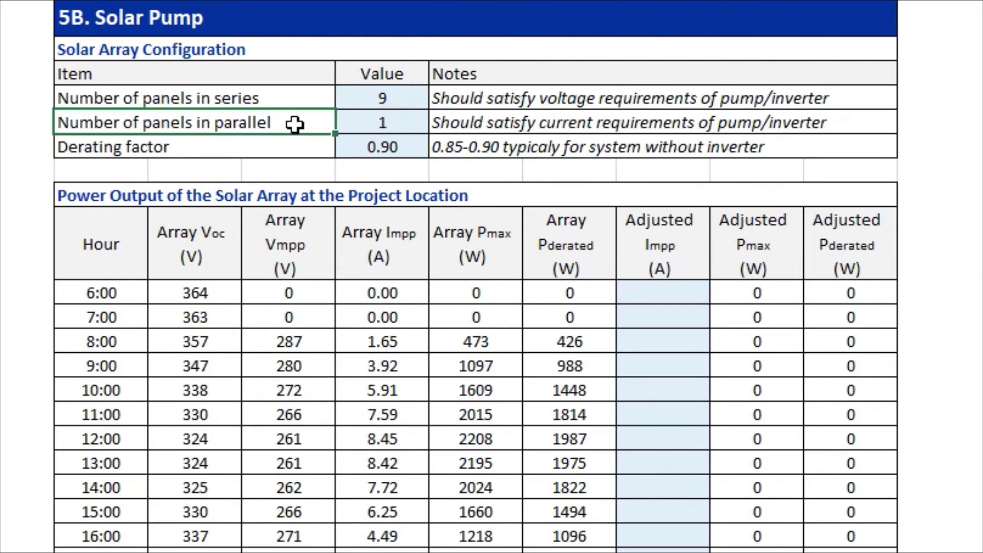
click(416, 99)
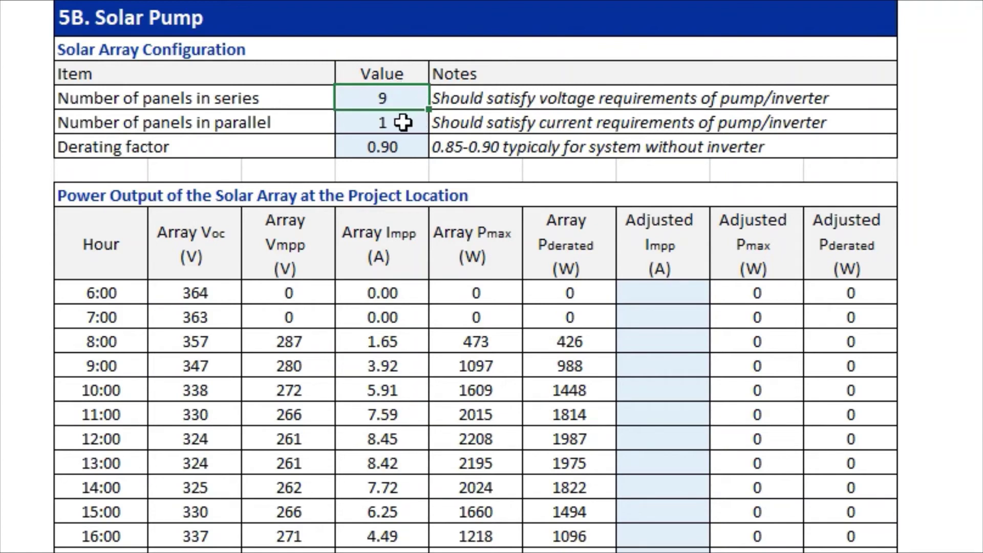
click(404, 122)
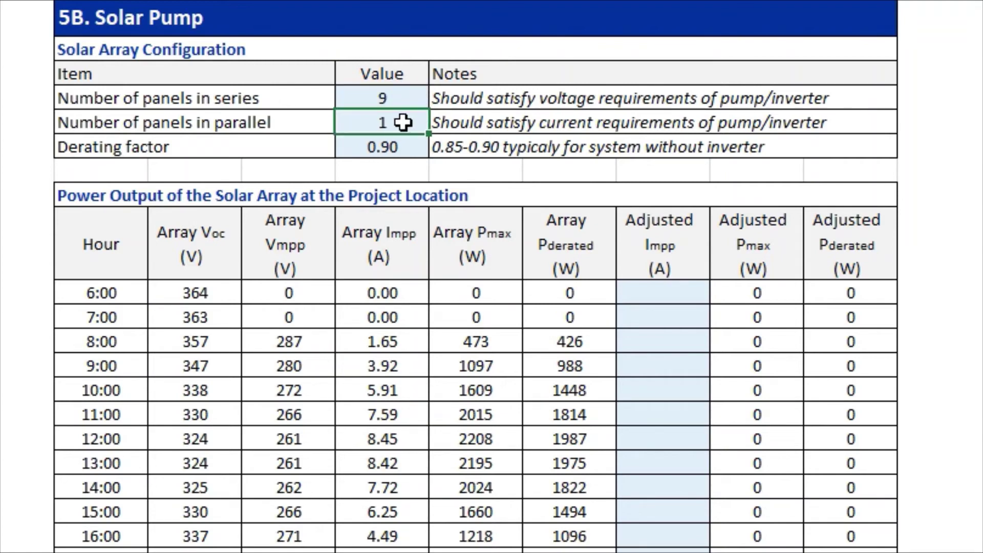
click(411, 147)
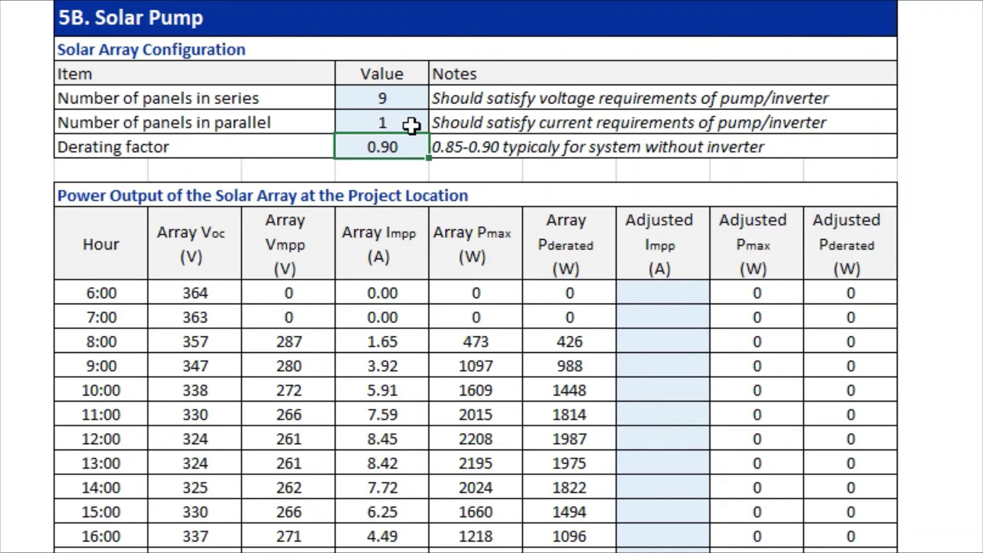
click(409, 100)
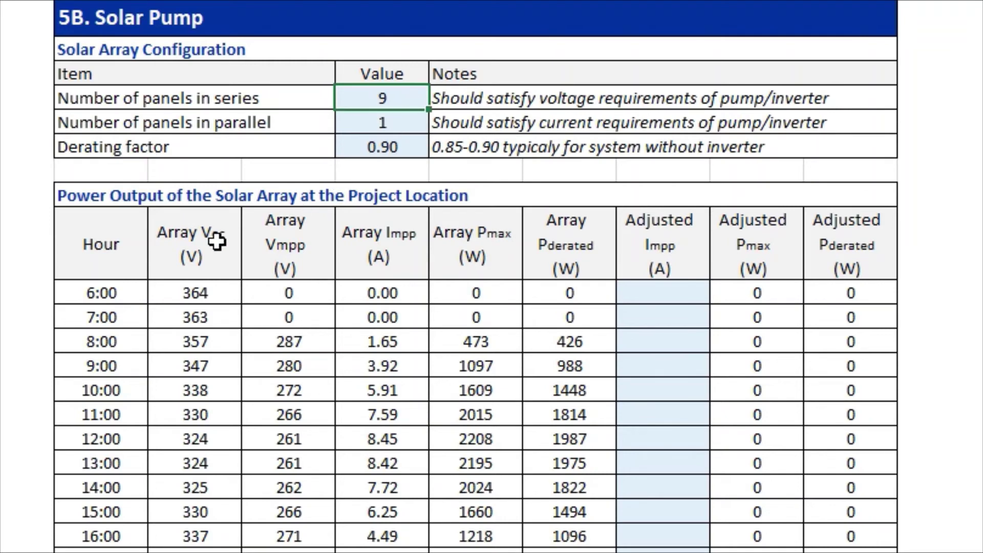
drag(217, 241, 225, 536)
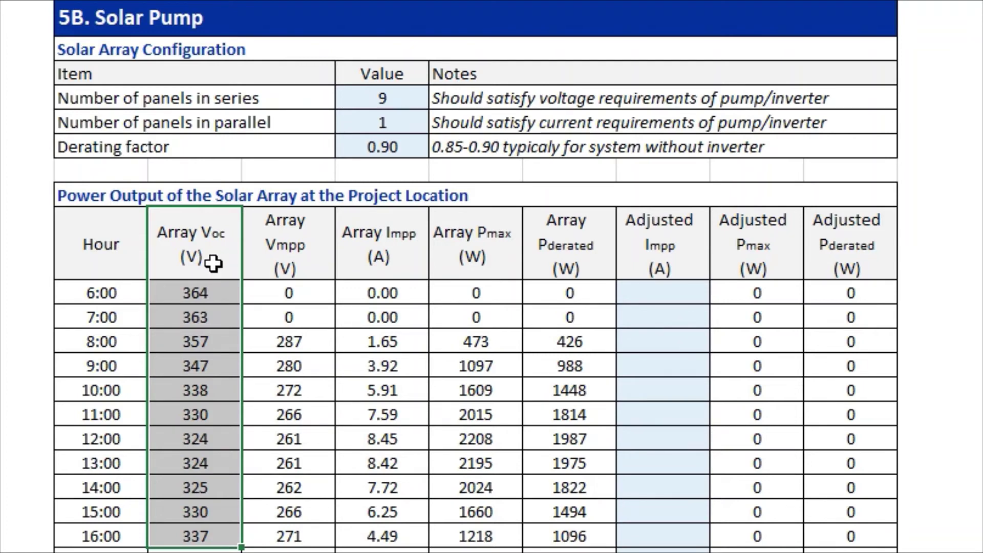
click(391, 90)
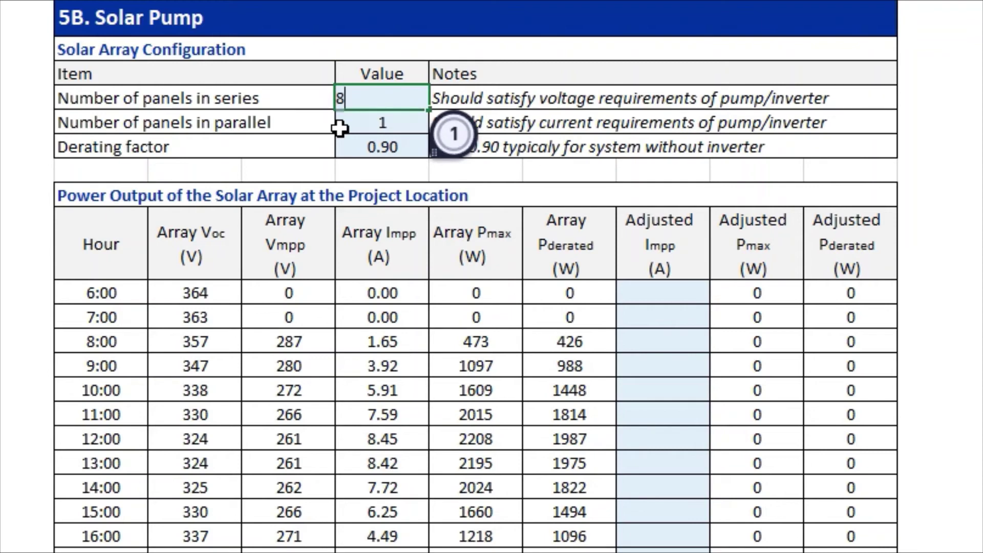
Commit 8 panels in series, then review the recalculated Array Voc column and panel count cell
key(Return)
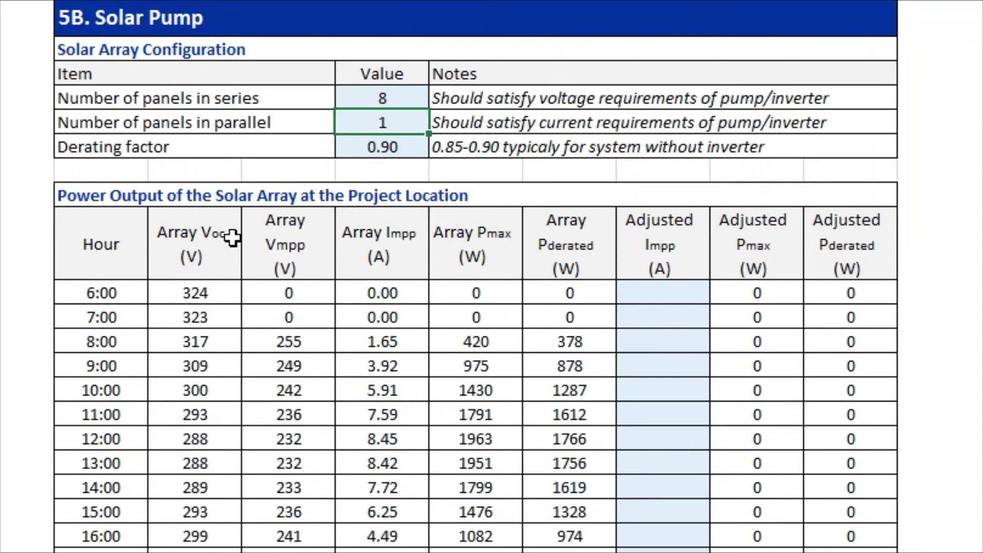
drag(230, 237, 220, 365)
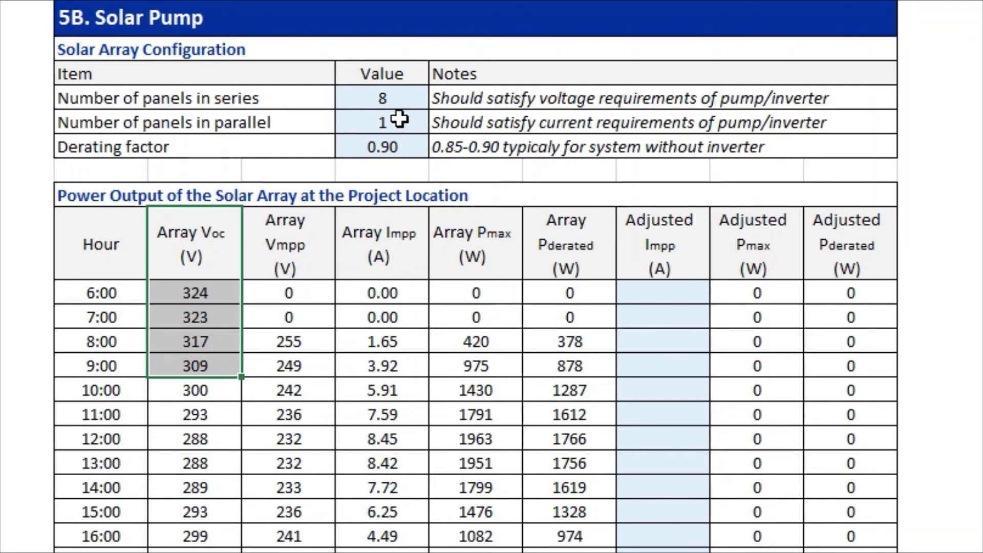
click(409, 96)
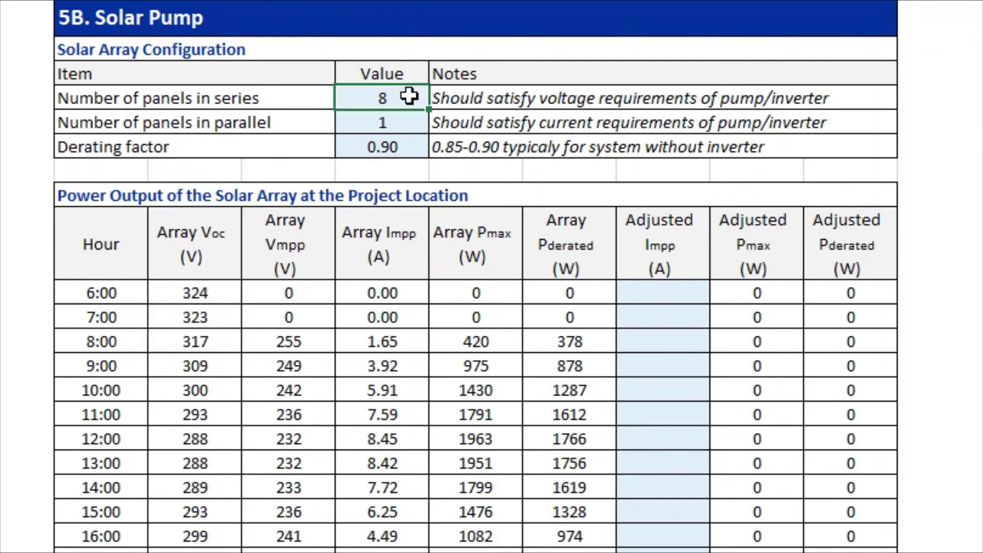
text(7)
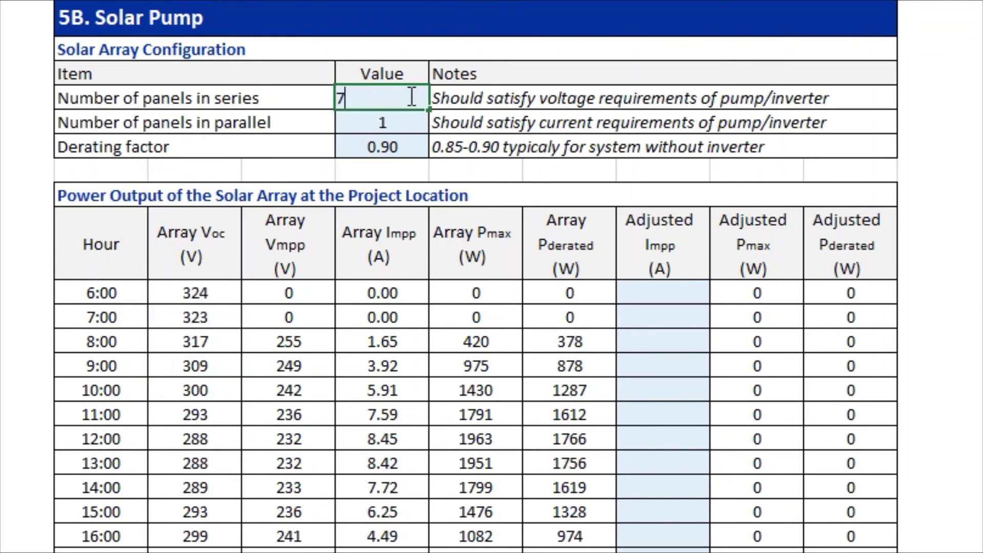
key(Return)
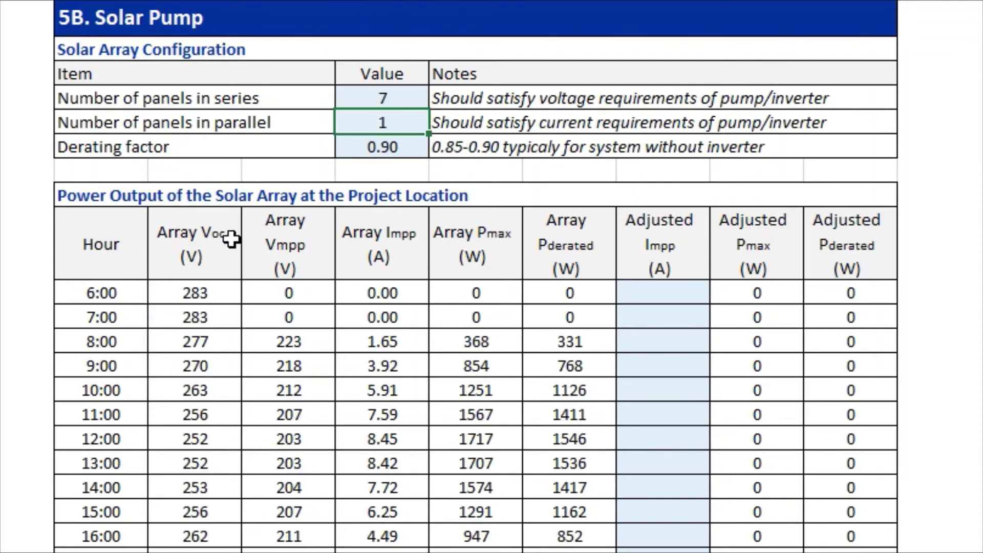
drag(225, 293, 229, 528)
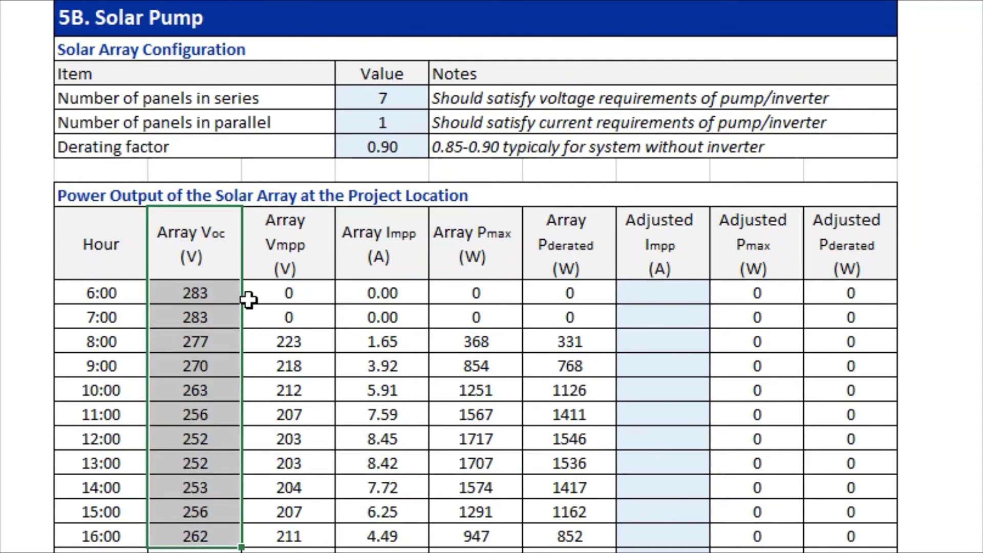
drag(321, 293, 334, 536)
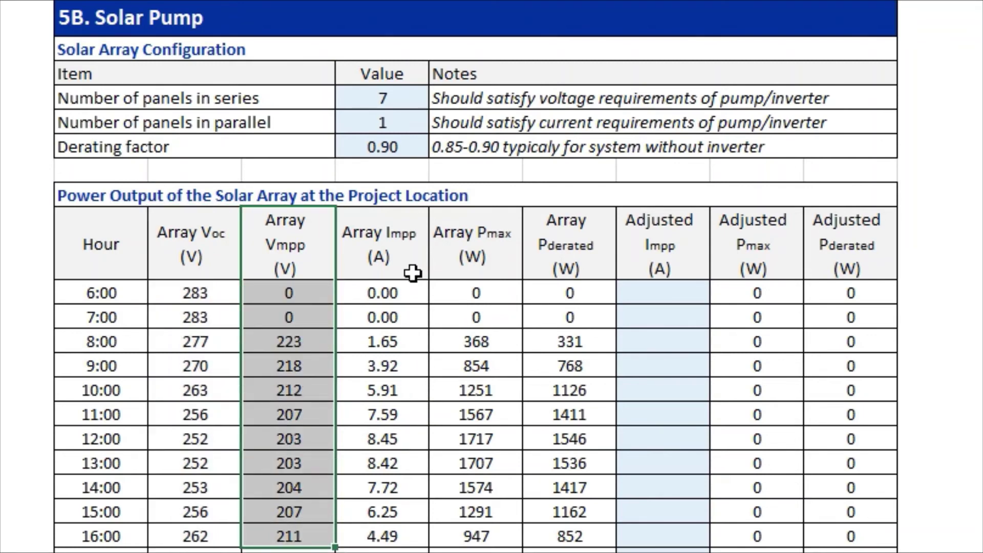
drag(412, 246, 408, 532)
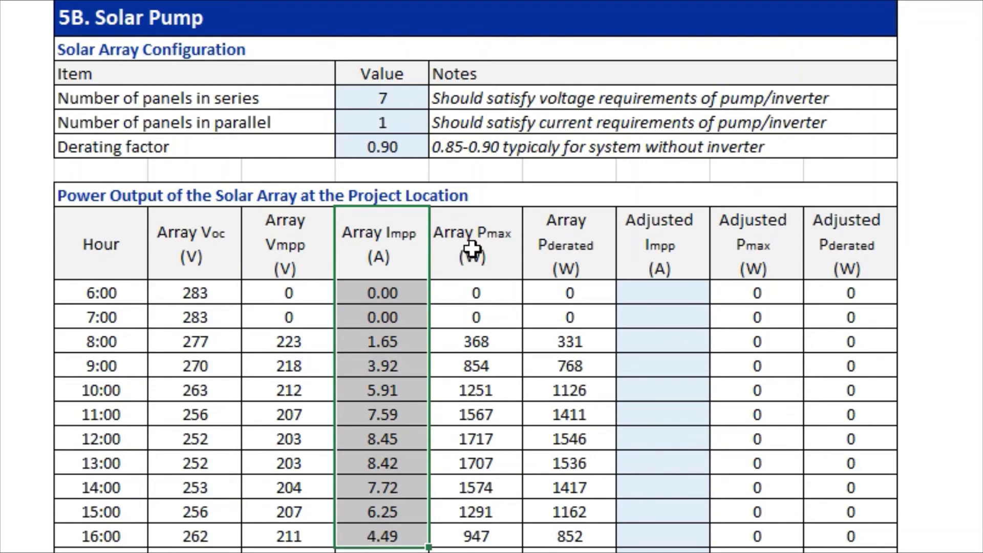
drag(500, 238, 476, 530)
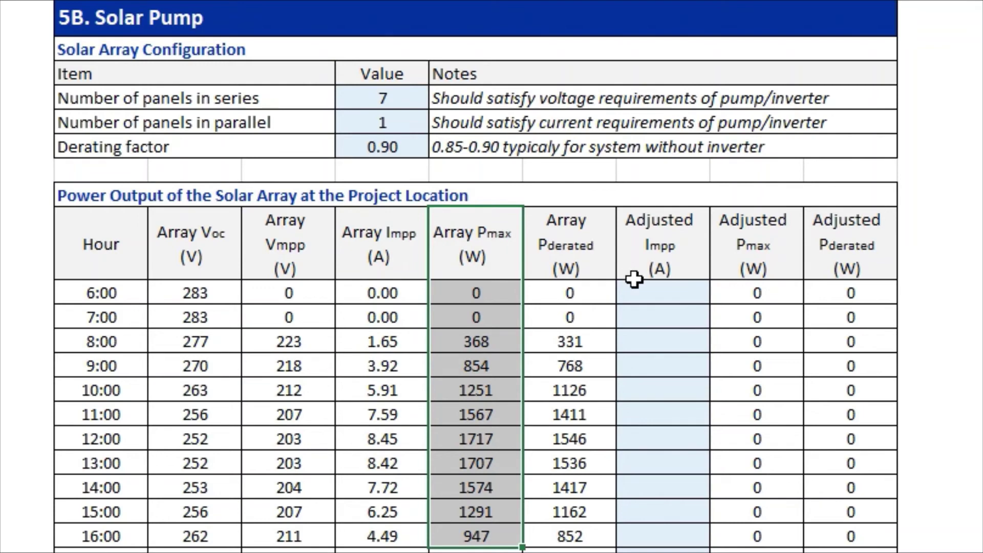
click(649, 293)
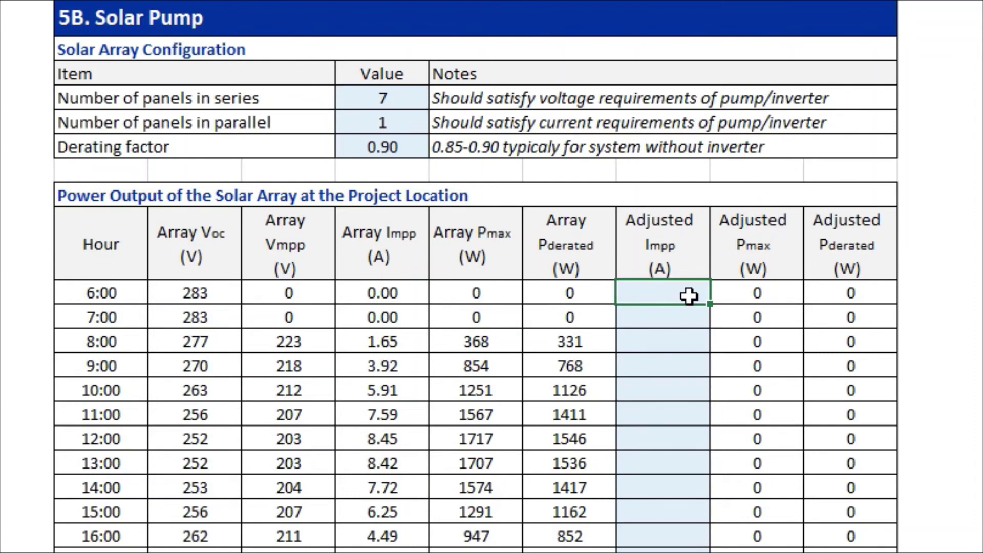
Link G57 to the 6:00 Array Impp (=D57) and fill it down to 19:00
text(=)
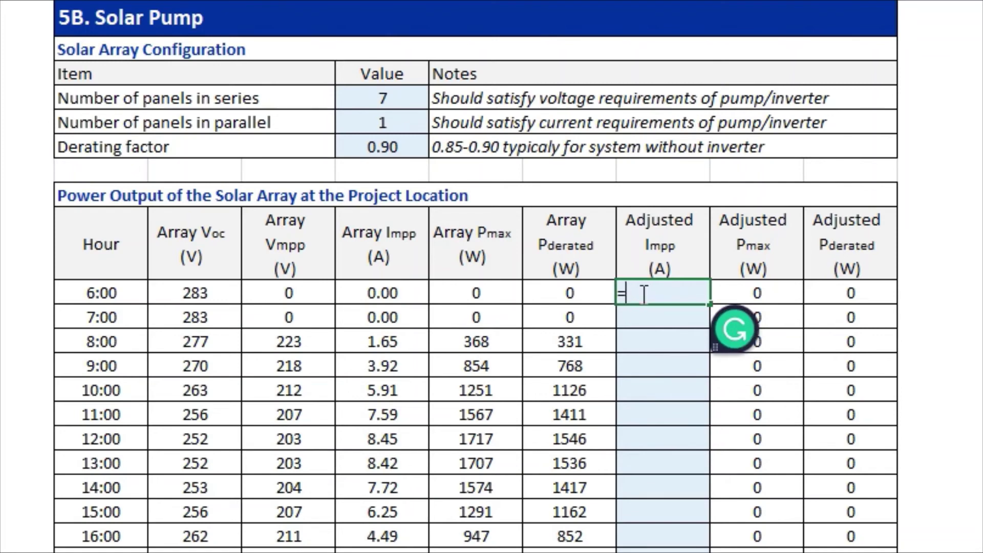
click(396, 292)
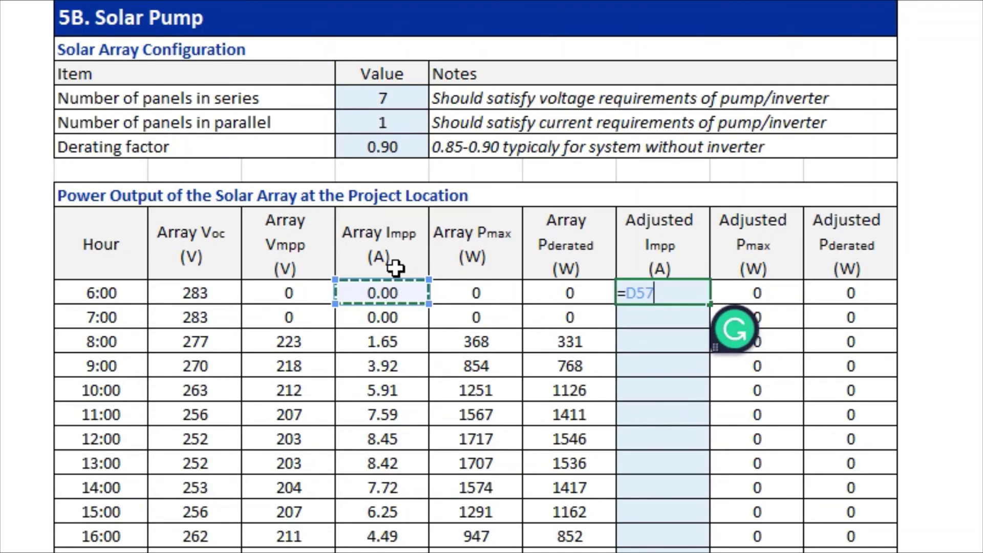
key(ctrl+Return)
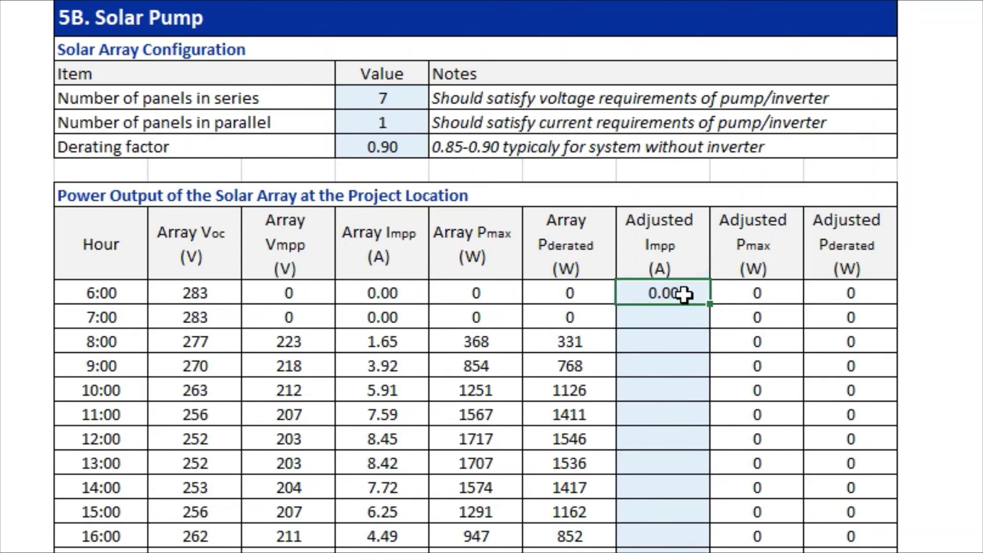
scroll(709, 305, down, 2)
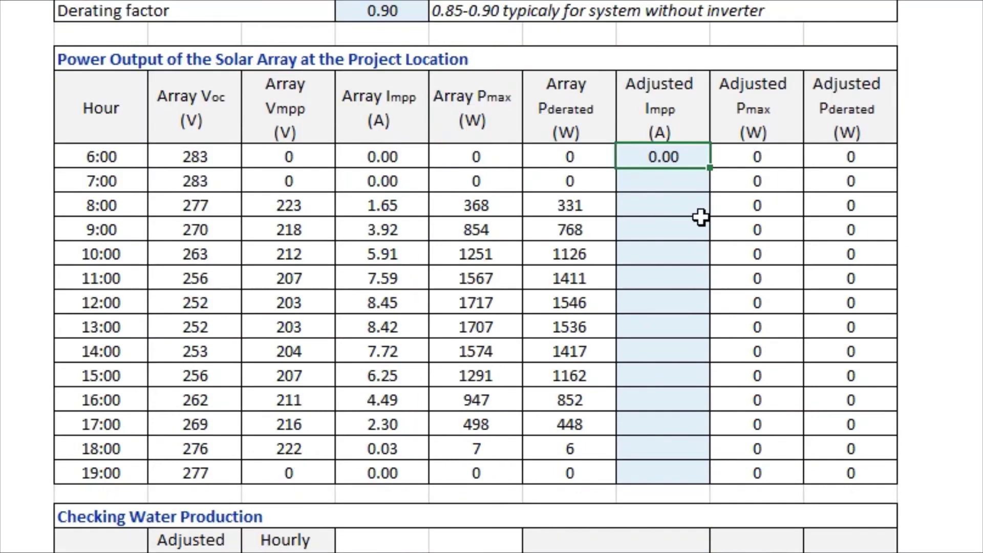
drag(709, 168, 711, 489)
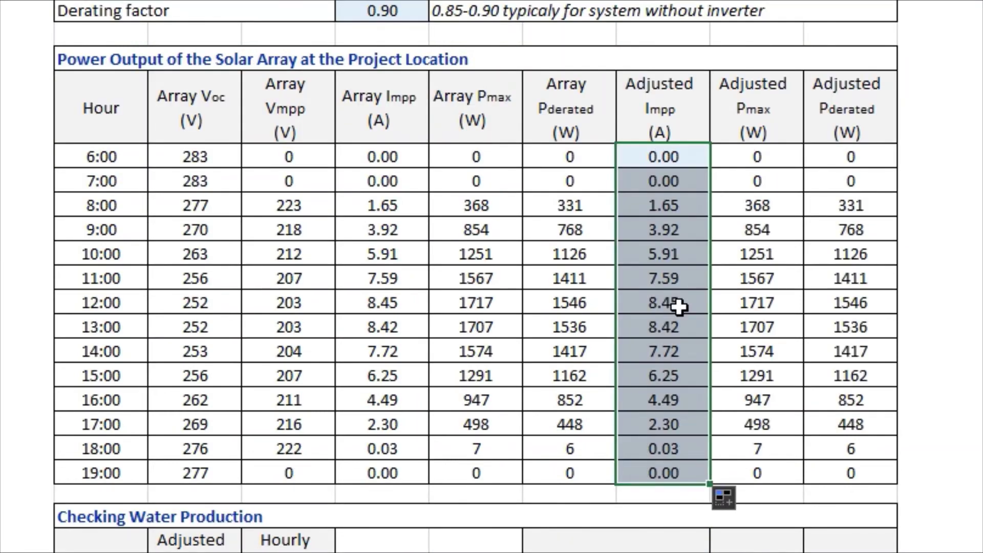
drag(686, 306, 684, 325)
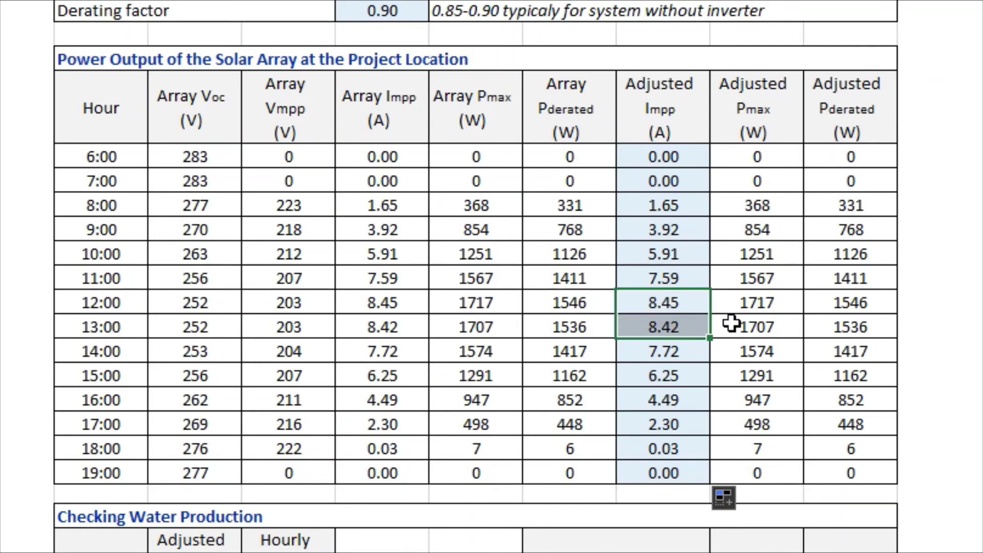
Overwrite the 12:00 and 13:00 Adjusted Impp values with 8.40 A
click(687, 303)
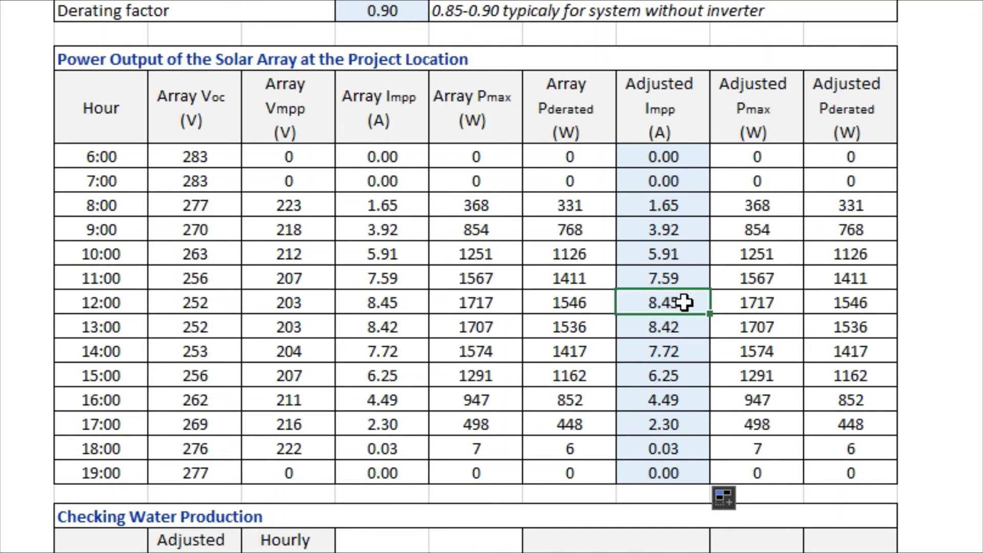
text(8.)
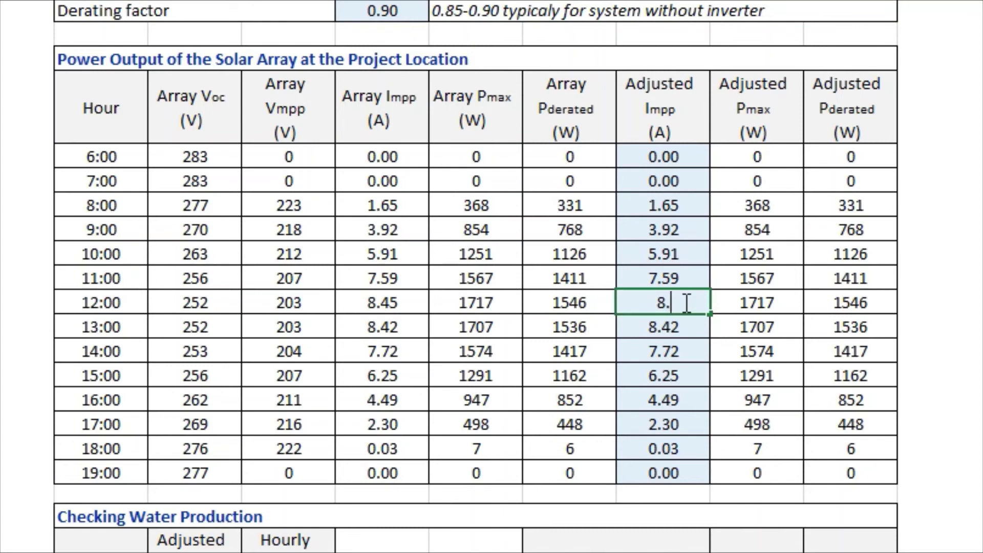
text(40)
key(Return)
text(8)
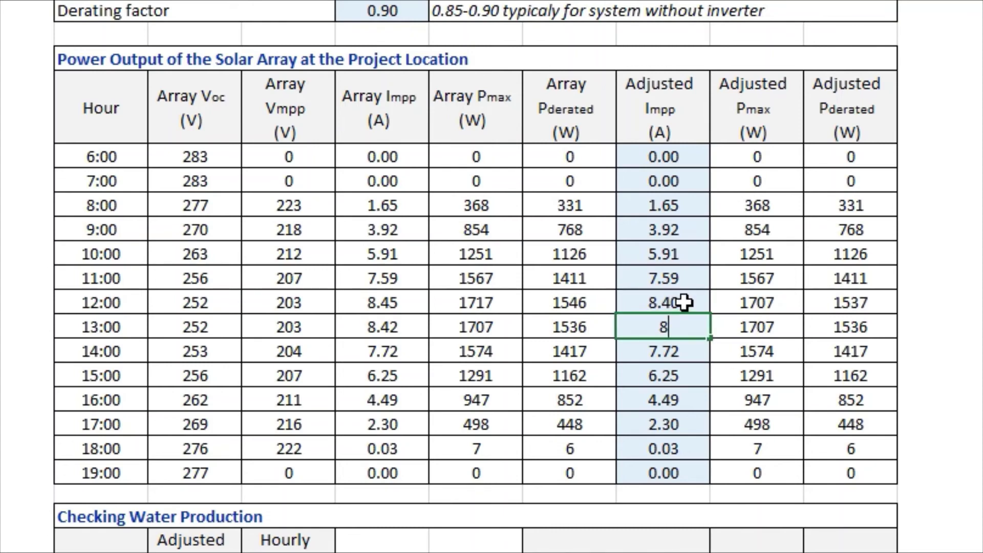
text(.40)
key(Return)
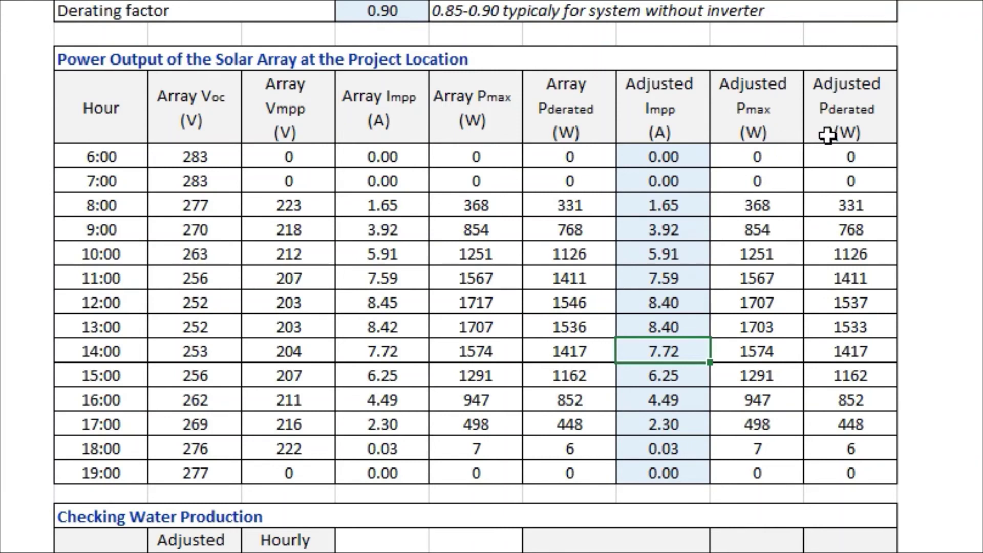
Point out the Adjusted Pderated column and 0.90 derating factor, then reveal the pump curve bullet
click(856, 109)
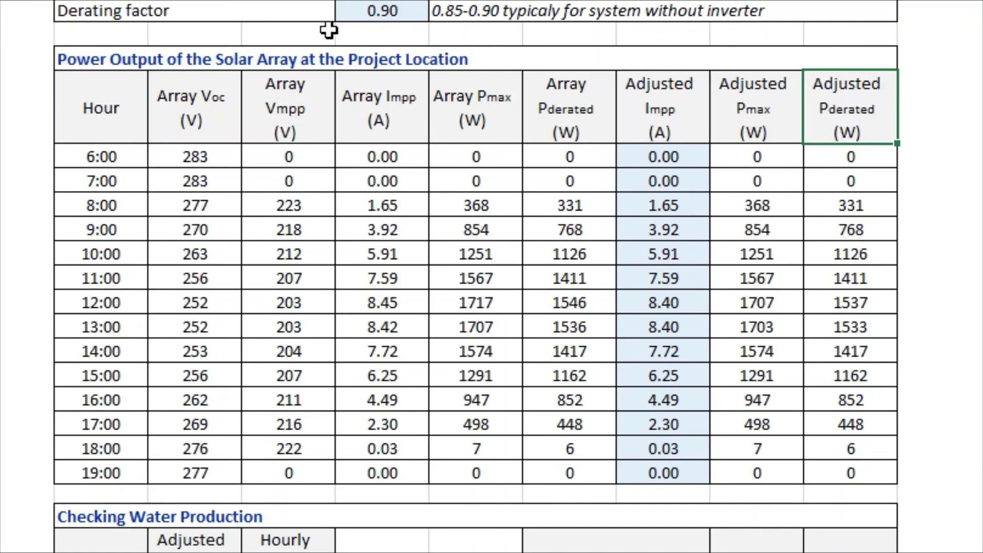
click(407, 12)
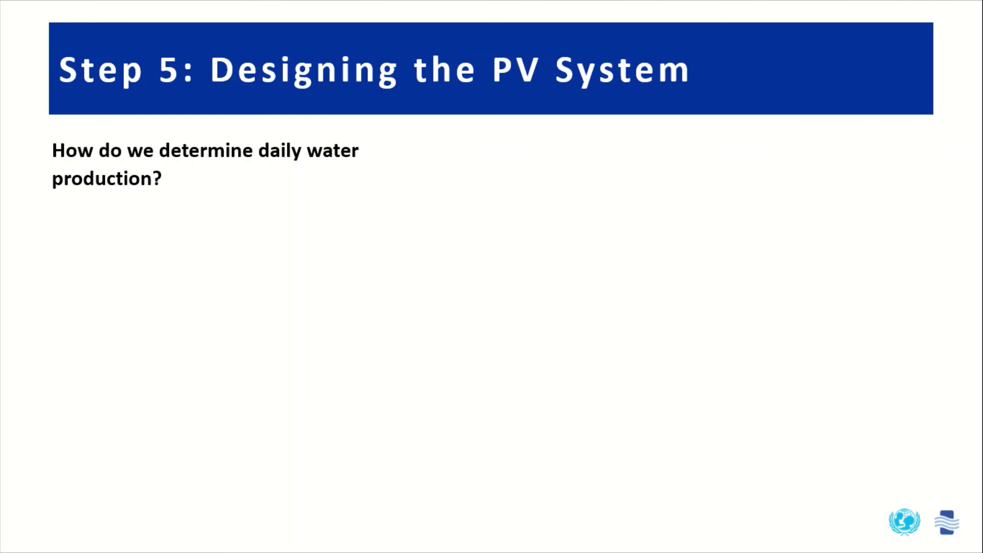
key(Right)
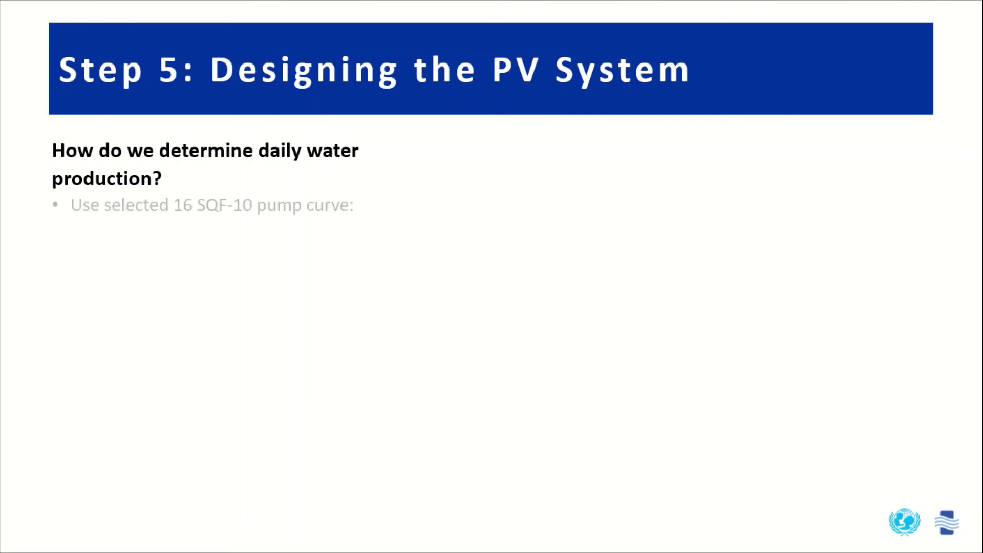